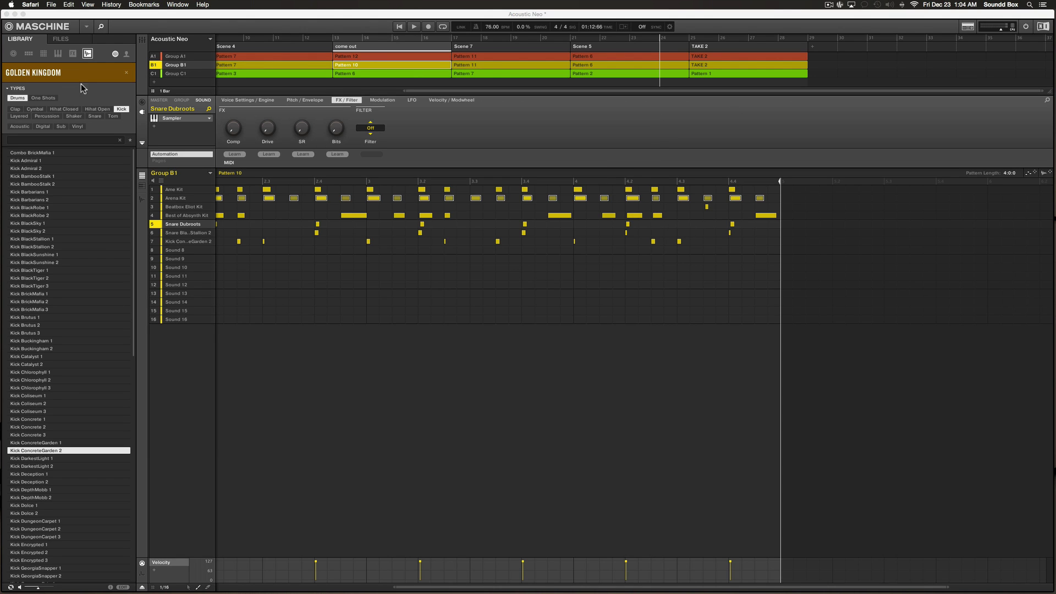
# Step: Open the program's version information and close it again
pyautogui.click(48, 26)
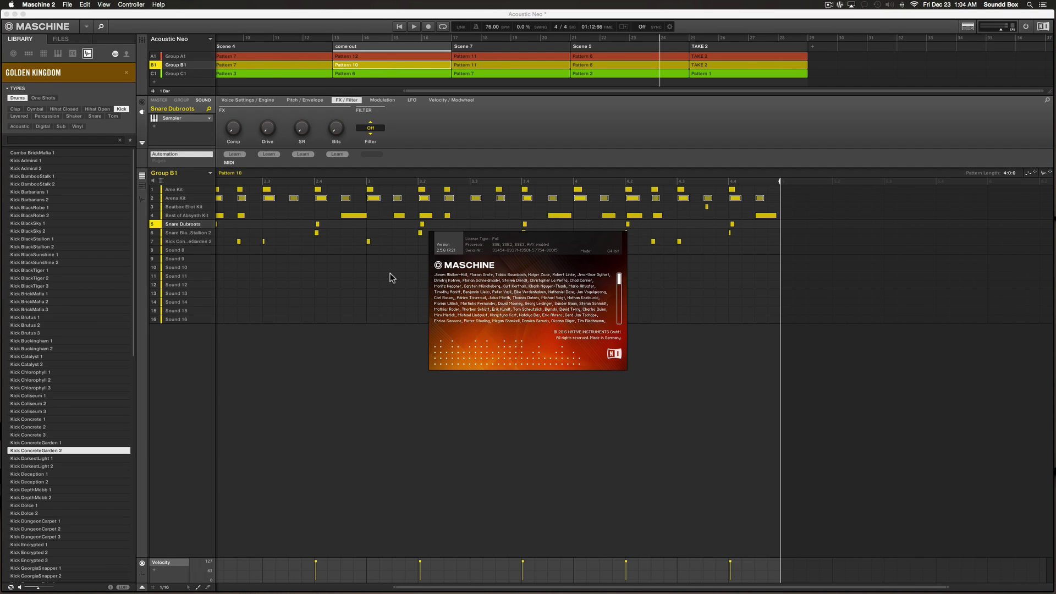
pyautogui.click(454, 252)
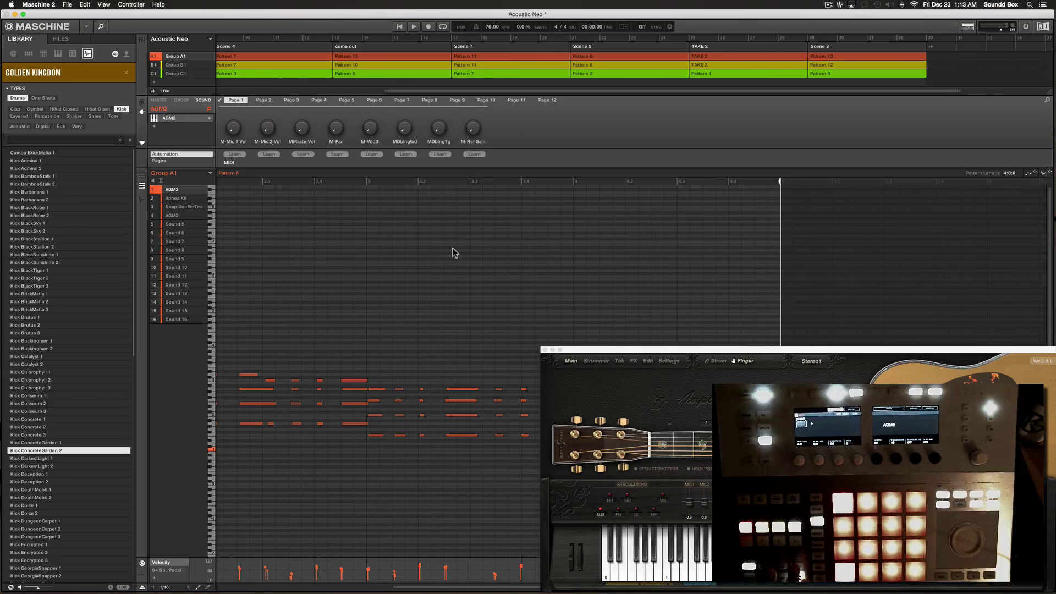
# Step: Play the arrangement with looping enabled and move the Ample Guitar window fully into view
pyautogui.press('l')
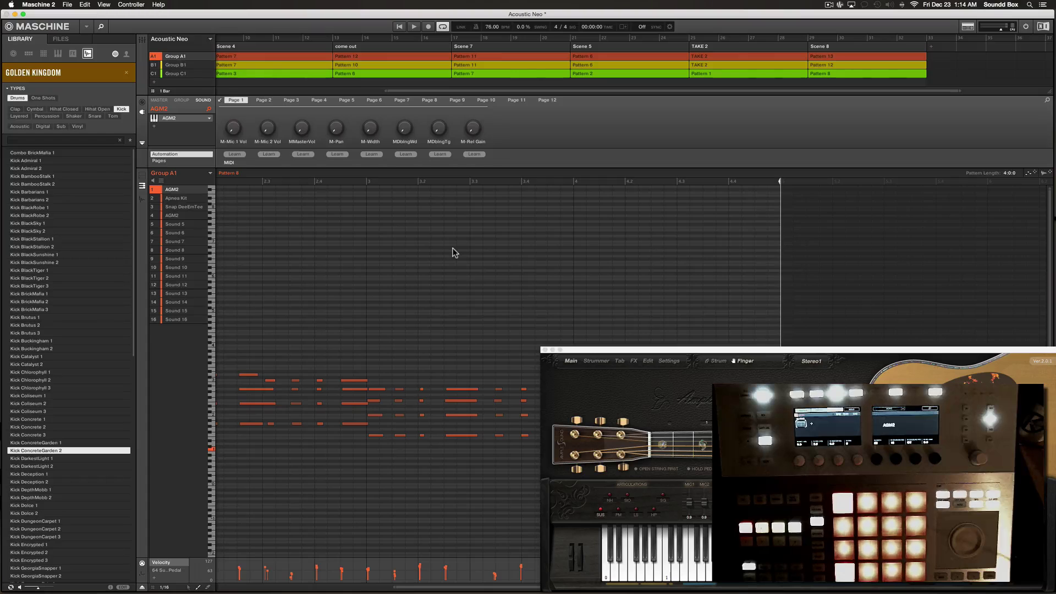
pyautogui.press('space')
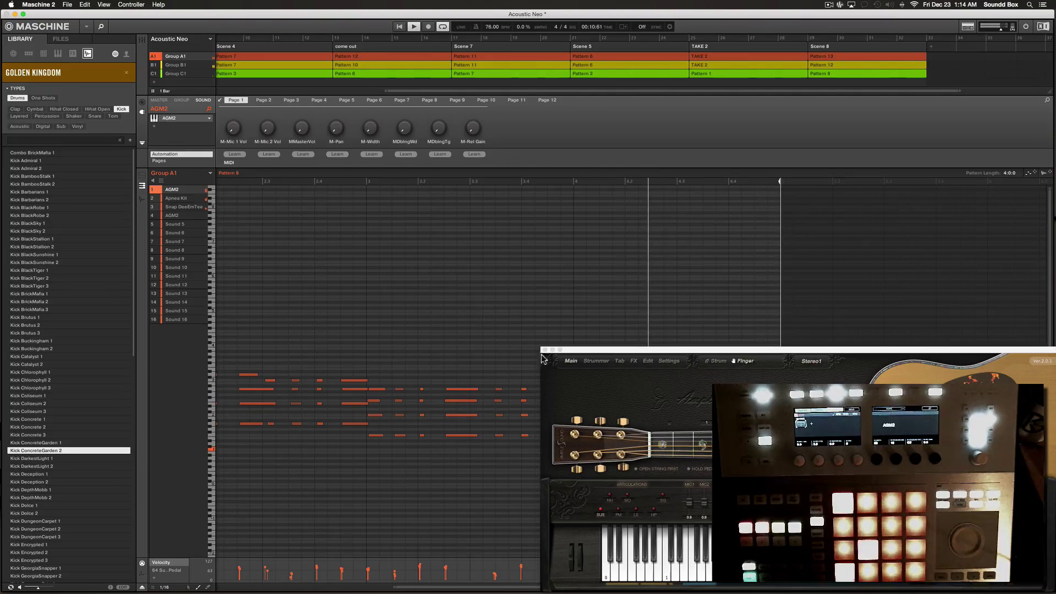
pyautogui.moveTo(644, 352); pyautogui.dragTo(499, 234)
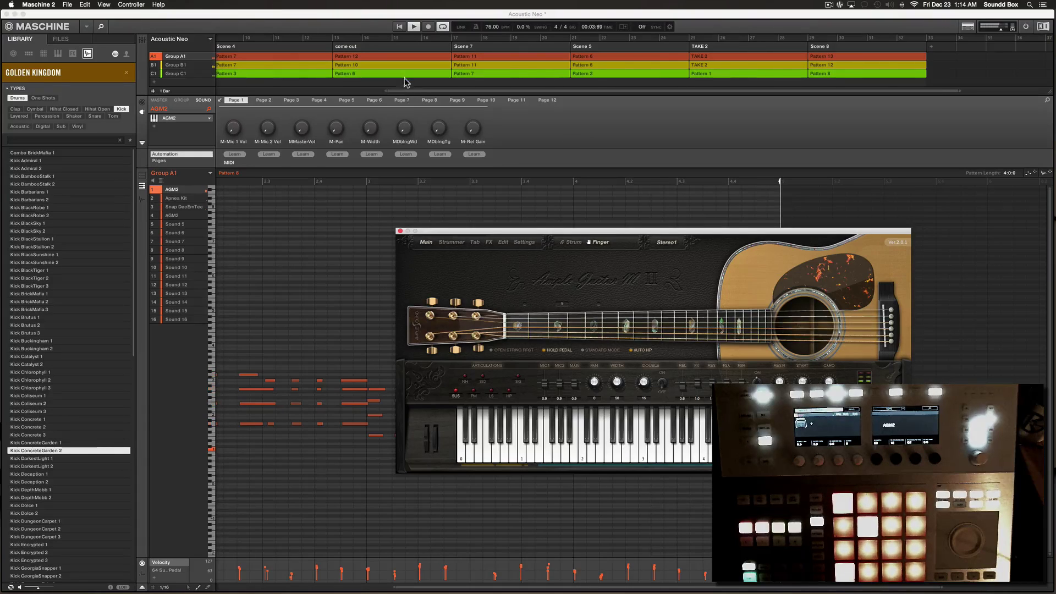
pyautogui.hscroll(-2, 407, 79)
pyautogui.hscroll(-5, 410, 82)
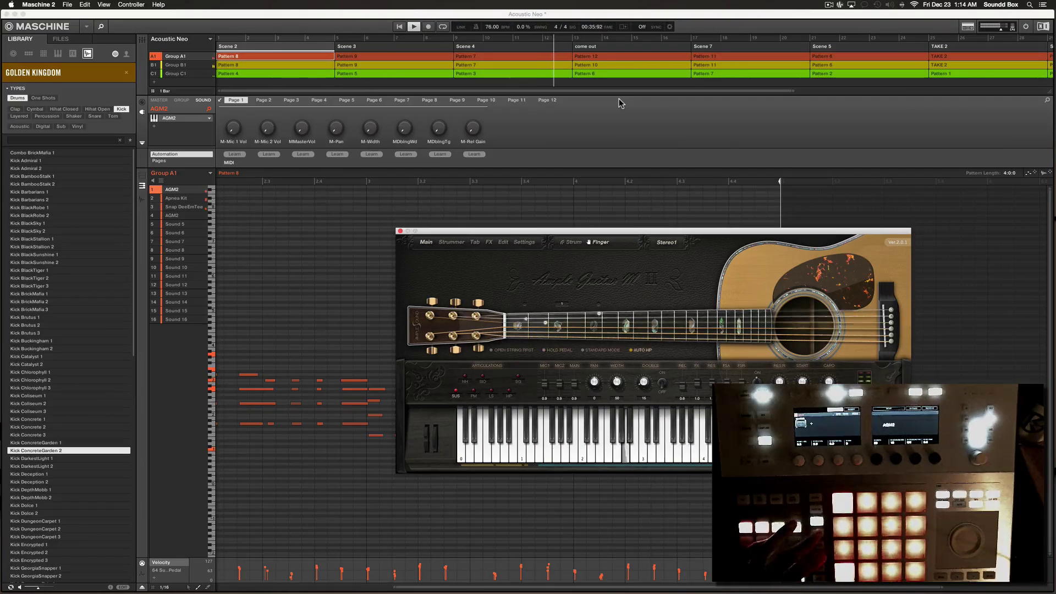
# Step: Check Group A1's sound channels in the mixer and return to the arrangement
pyautogui.press('super+m')
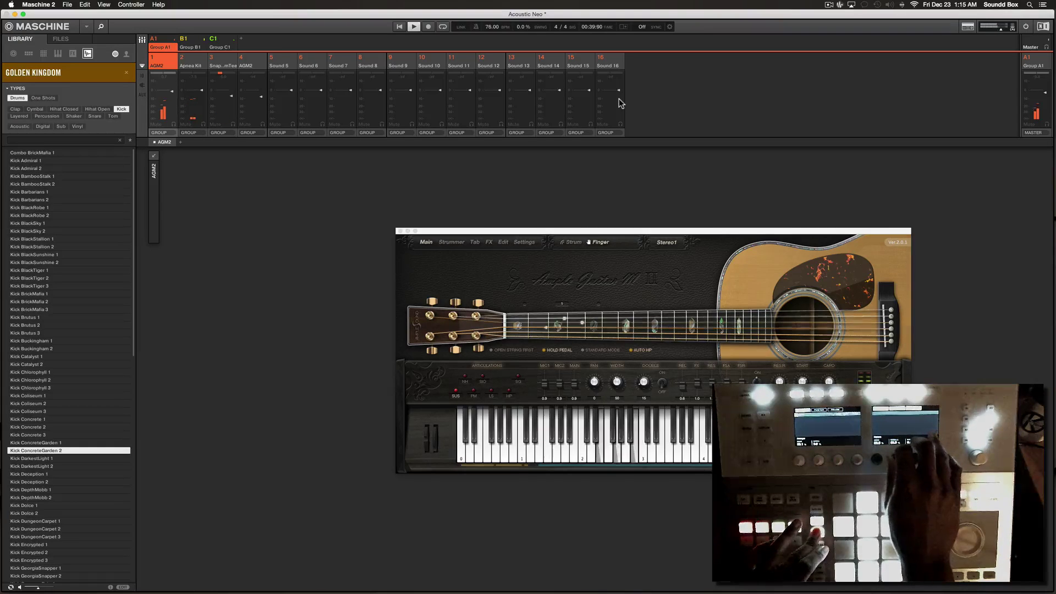
pyautogui.press('super+m')
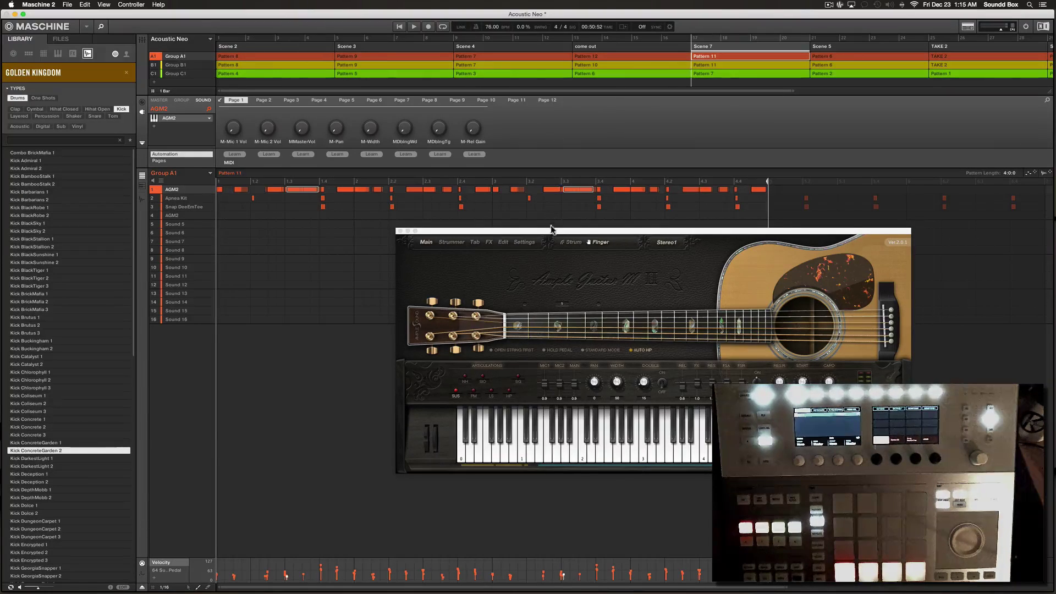
# Step: Move the Ample Guitar window off the pattern grid and audition Scene 7
pyautogui.moveTo(564, 231); pyautogui.dragTo(710, 213)
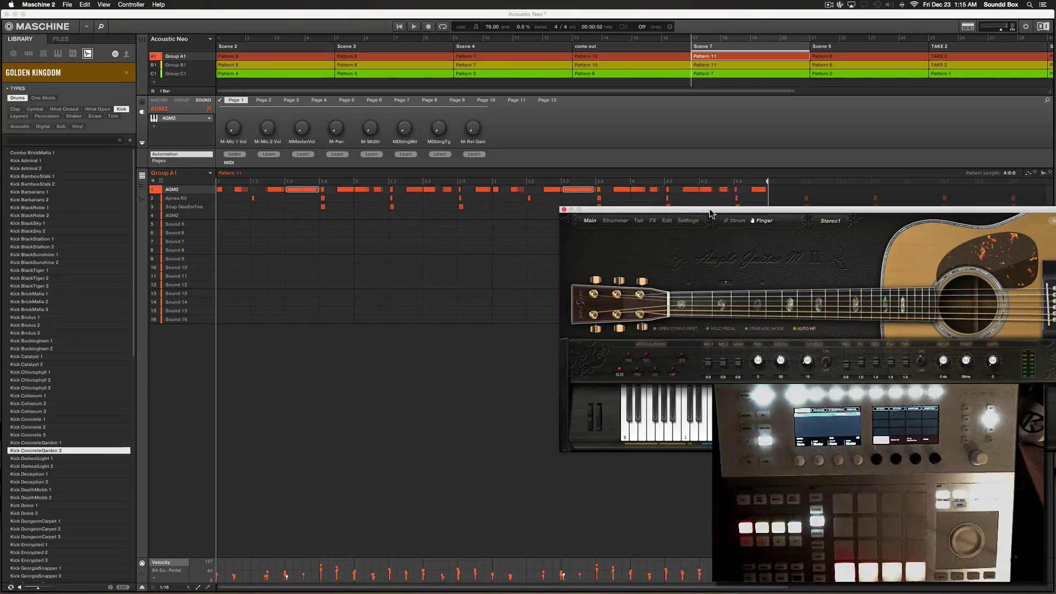
pyautogui.press('space')
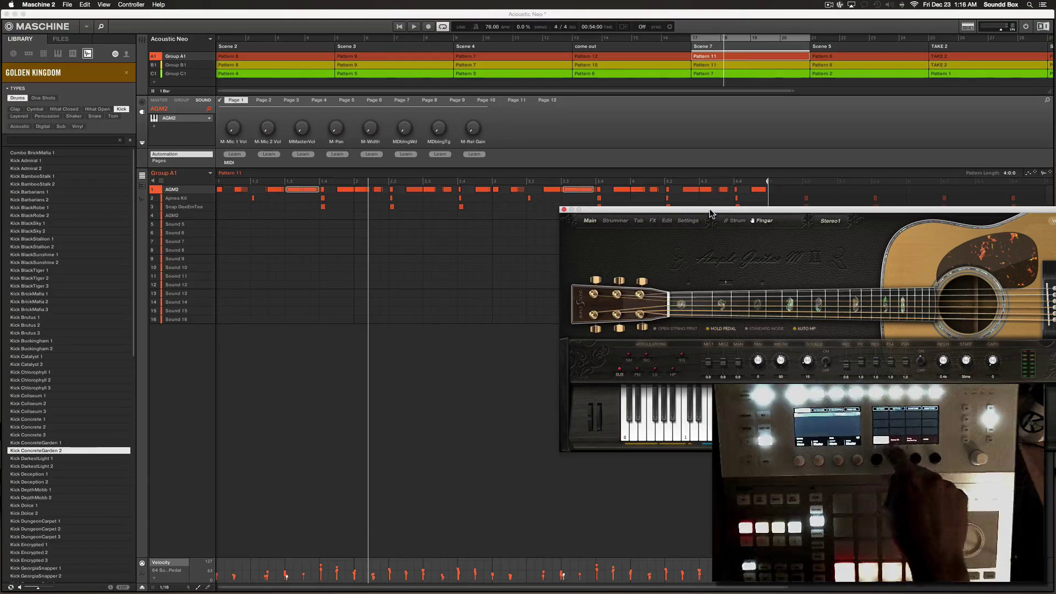
pyautogui.press('space')
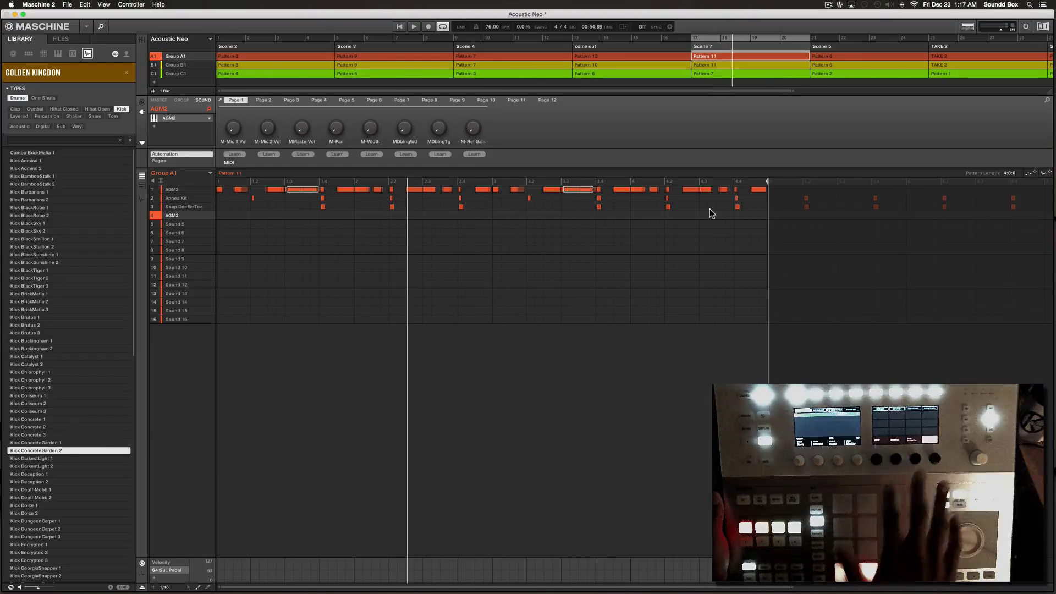
pyautogui.press('space')
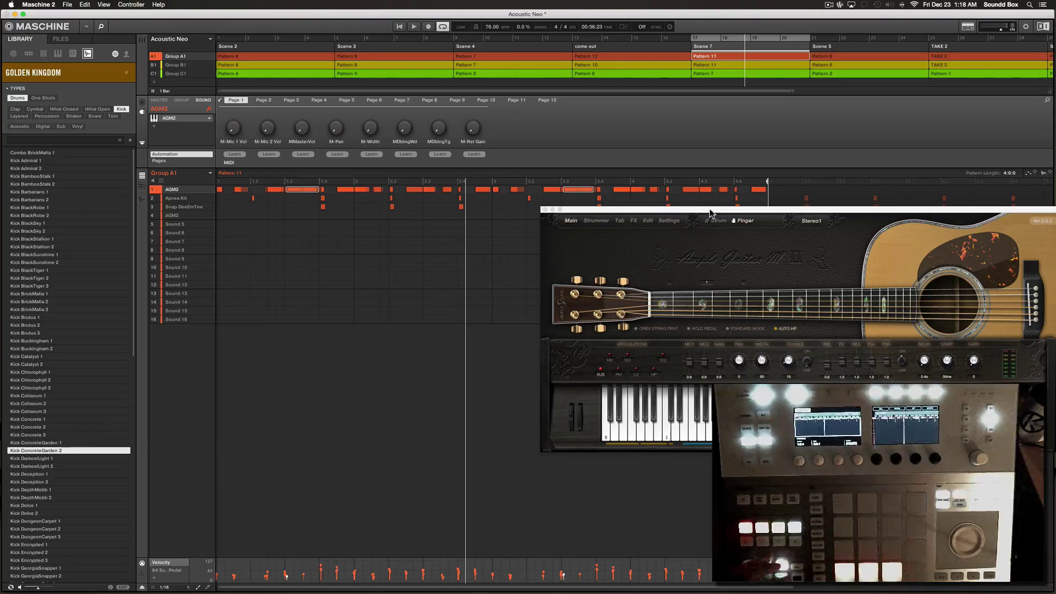
# Step: Select all AGM2 notes in Group A1's Pattern 11 and listen to them in Scene 7
pyautogui.press('super+a')
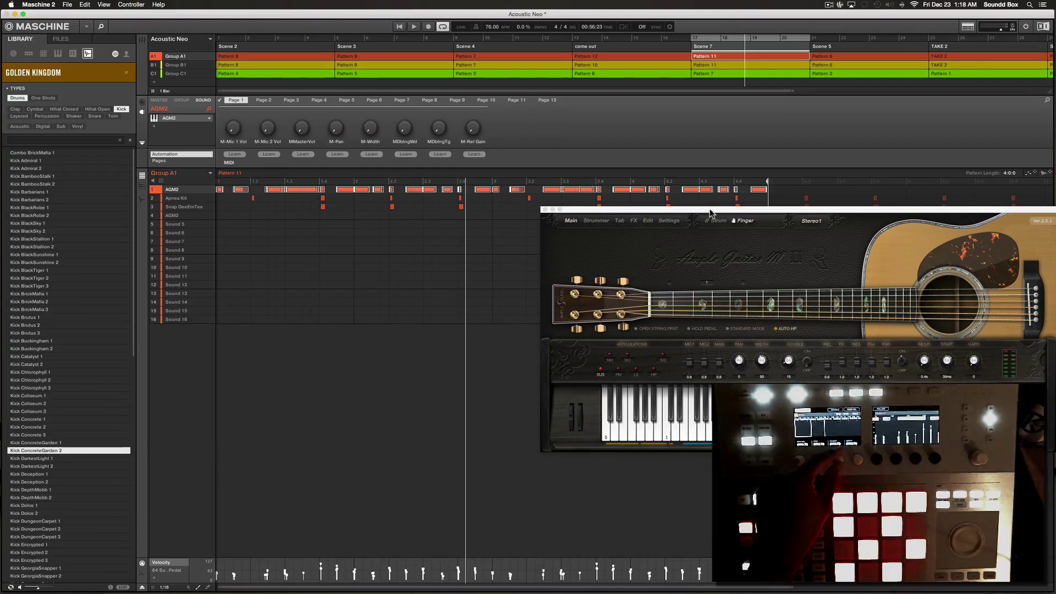
pyautogui.press('space')
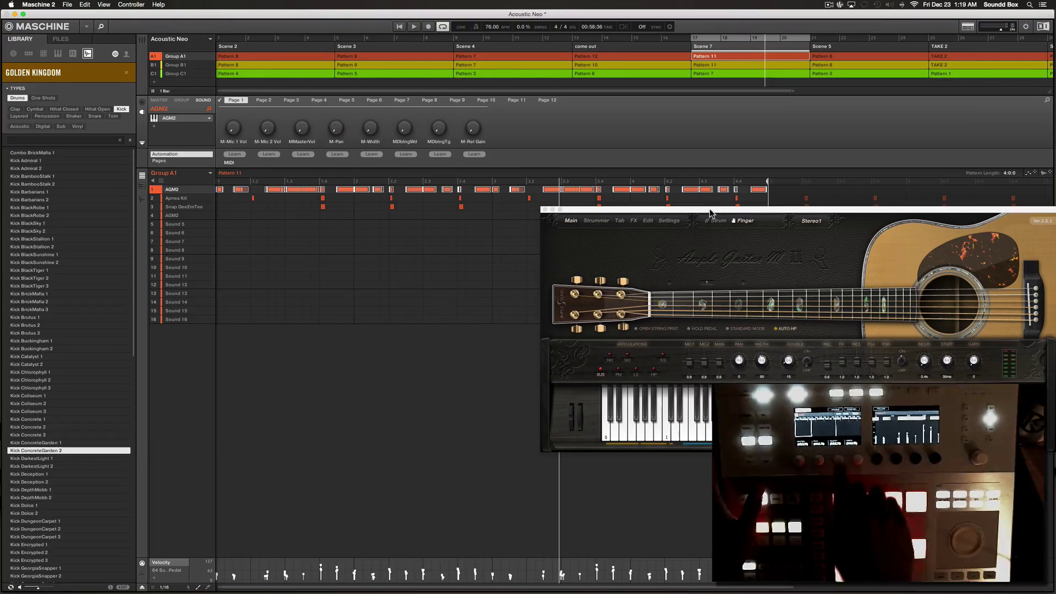
pyautogui.press('space')
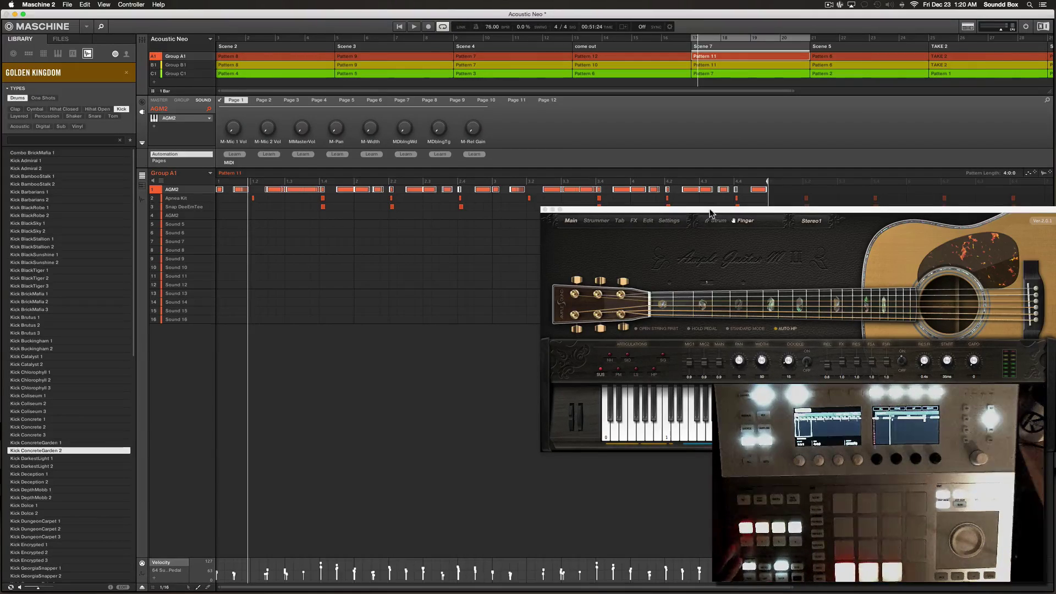
pyautogui.press('space')
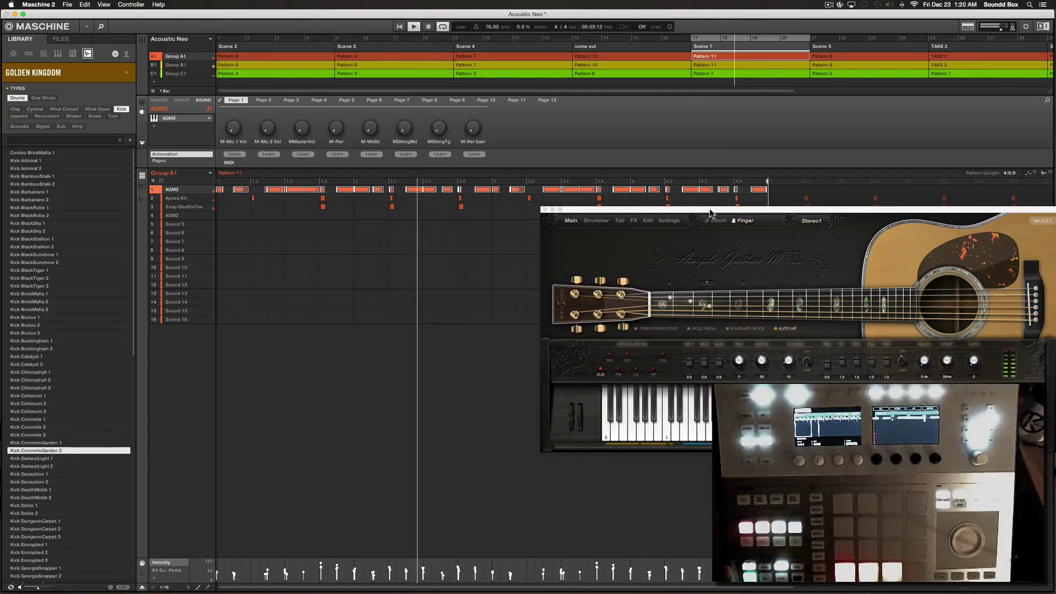
pyautogui.press('space')
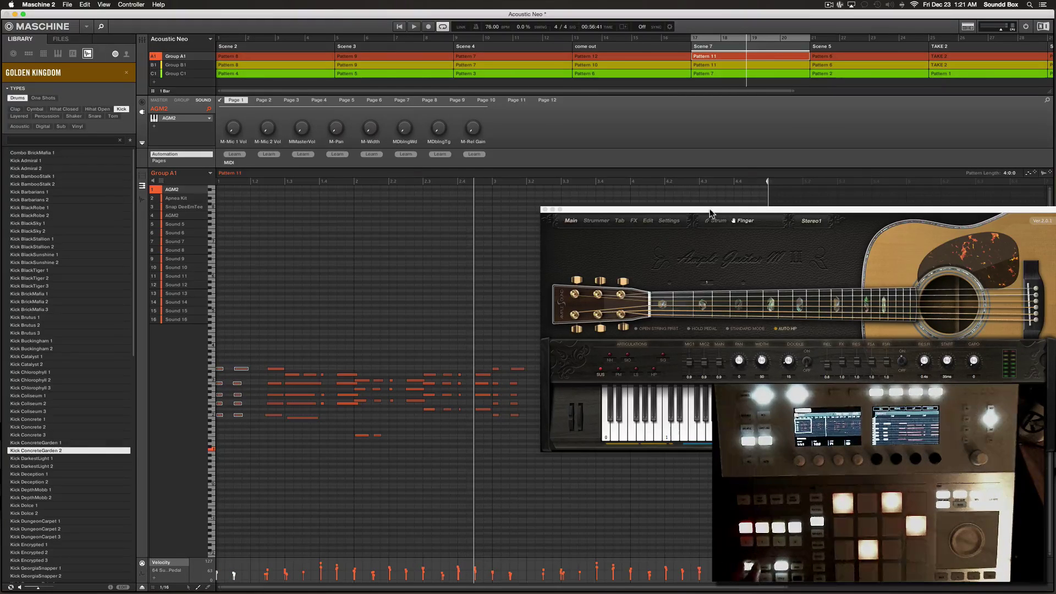
# Step: Audition the AGM2 chords of Pattern 11 in the piano roll and save the project
pyautogui.press('space')
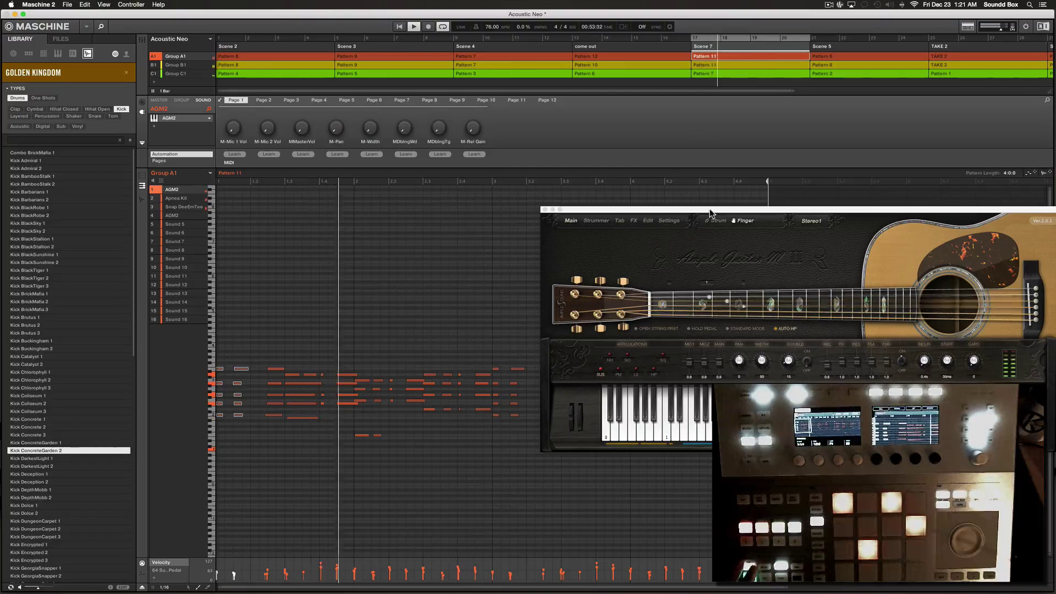
pyautogui.press('space')
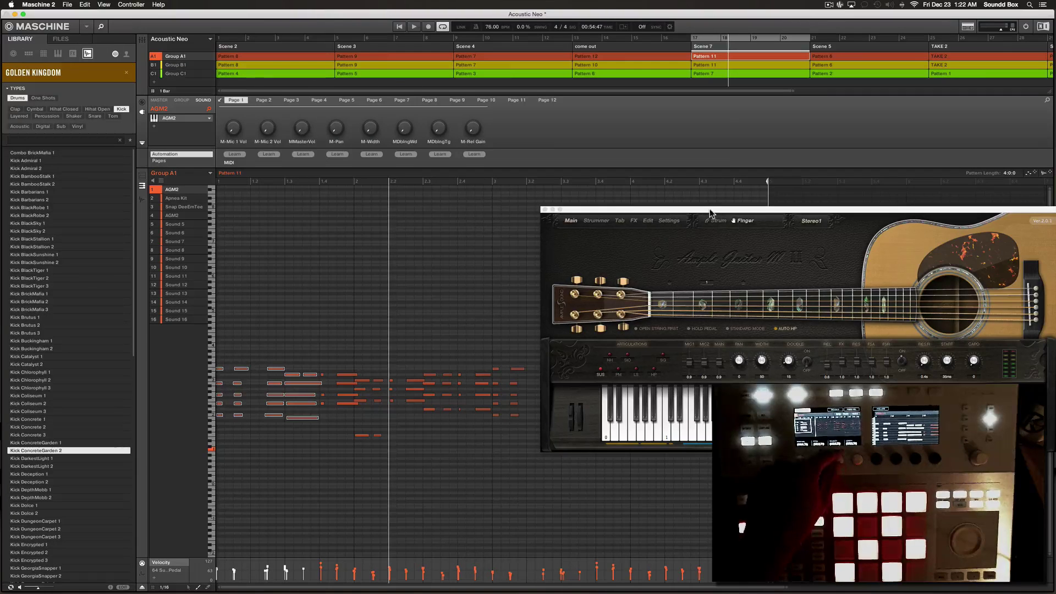
pyautogui.press('space')
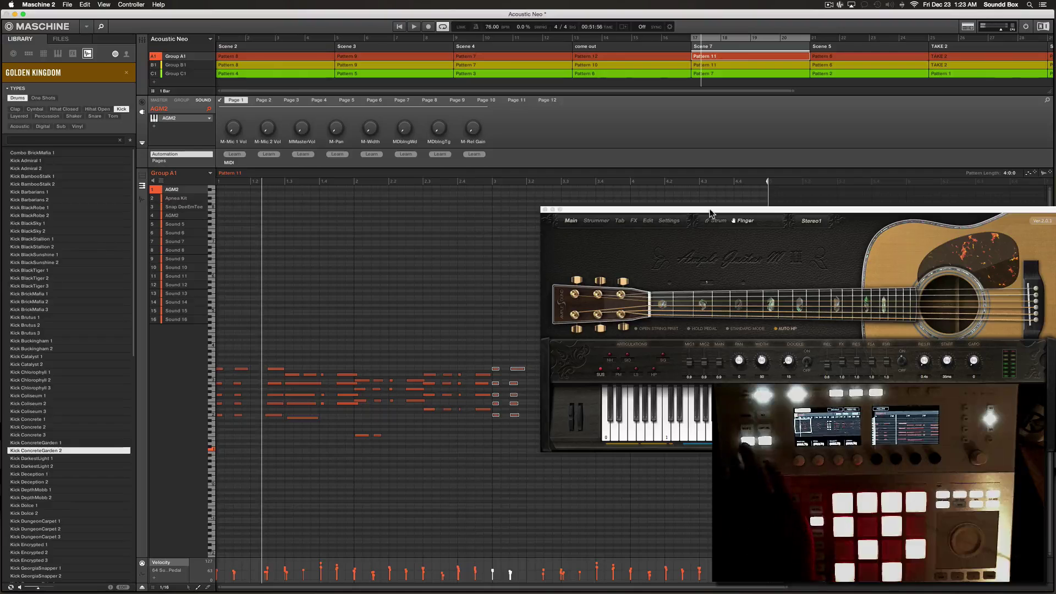
pyautogui.press('super+s')
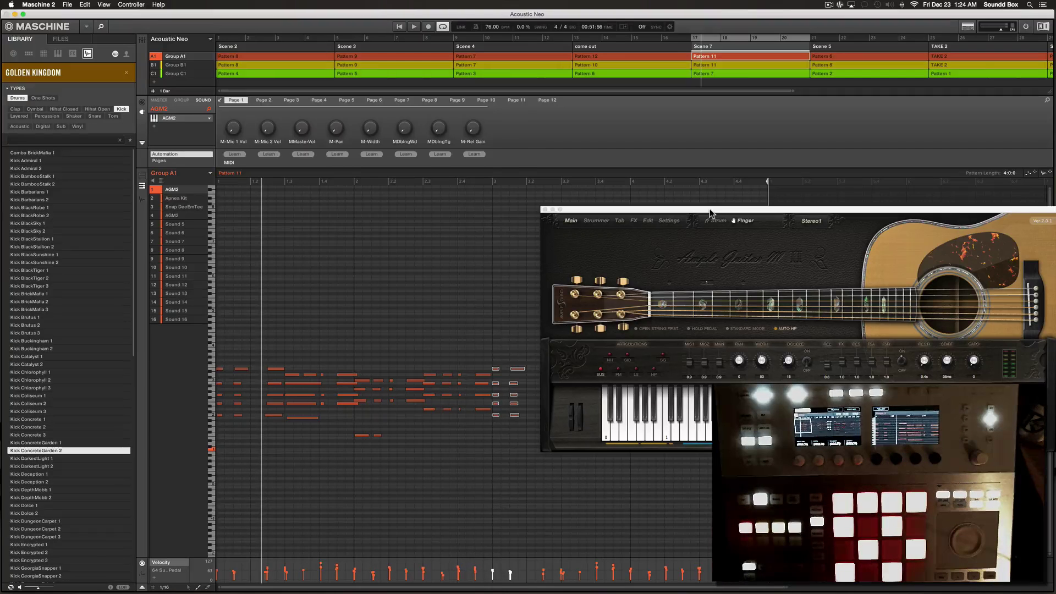
# Step: Audition Group A1 through the VC 76 compressor and add Solid Dynamics with the Acoustic Guitar preset after it
pyautogui.press('space')
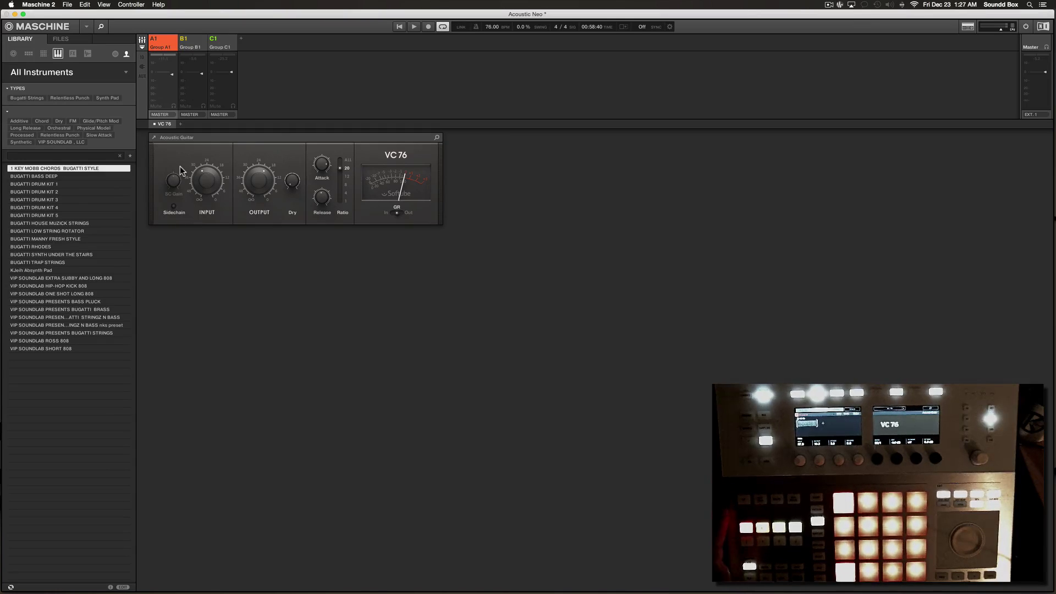
pyautogui.press('space')
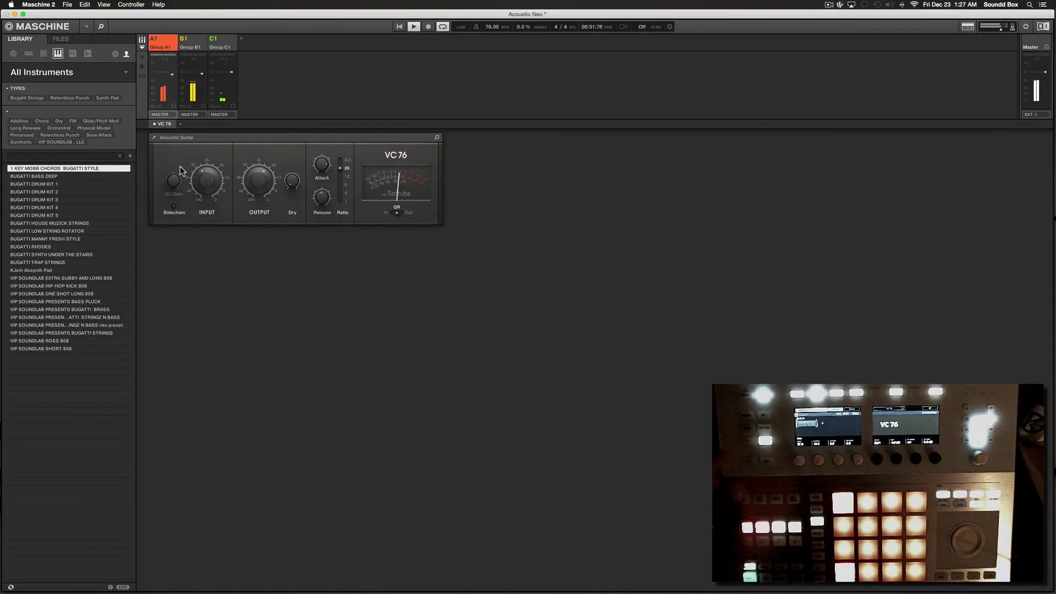
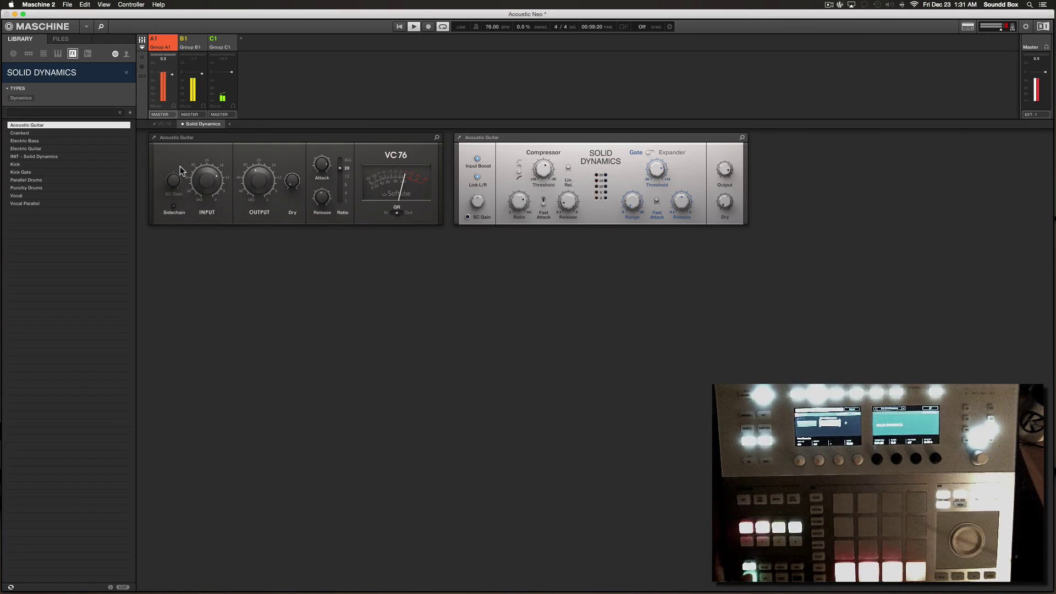
pyautogui.press('space')
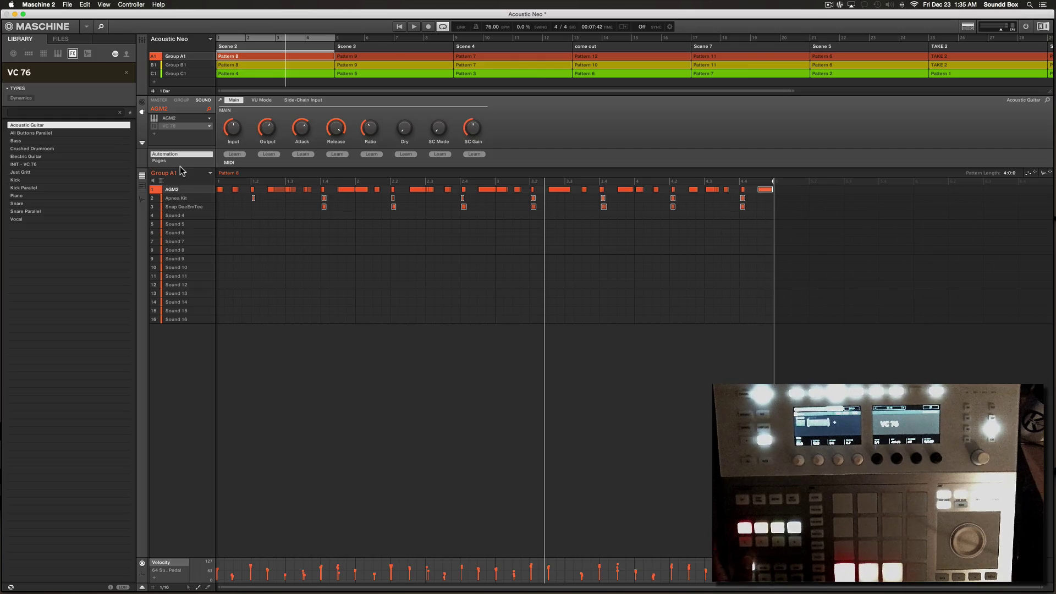
# Step: Play Scene 2 and add Solid EQ with the Acoustic Guitar preset after VC 76 on the AGM2 sound
pyautogui.press('space')
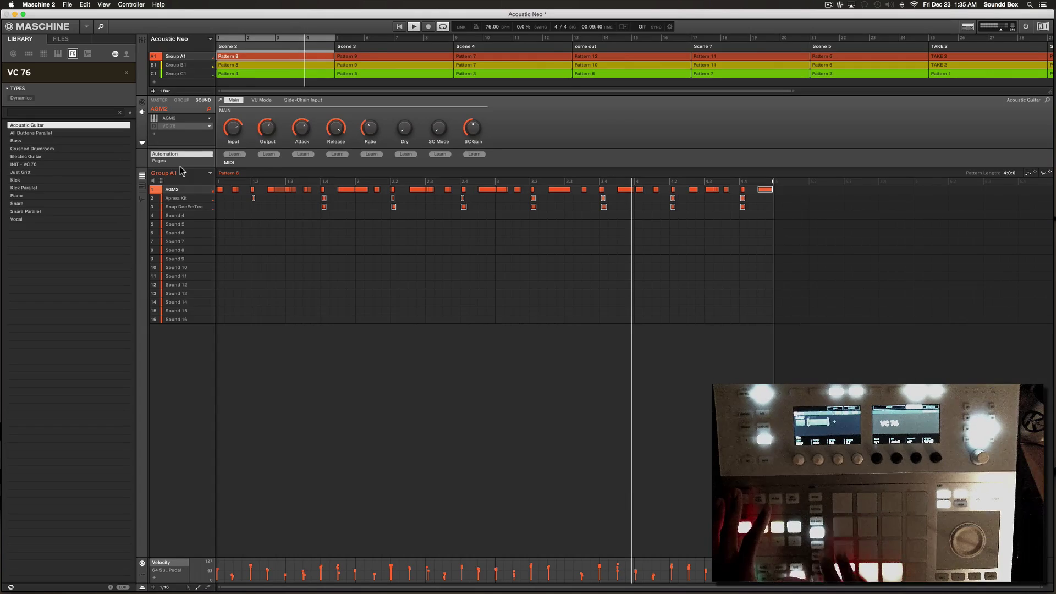
pyautogui.hotkey('ctrl', 'm')
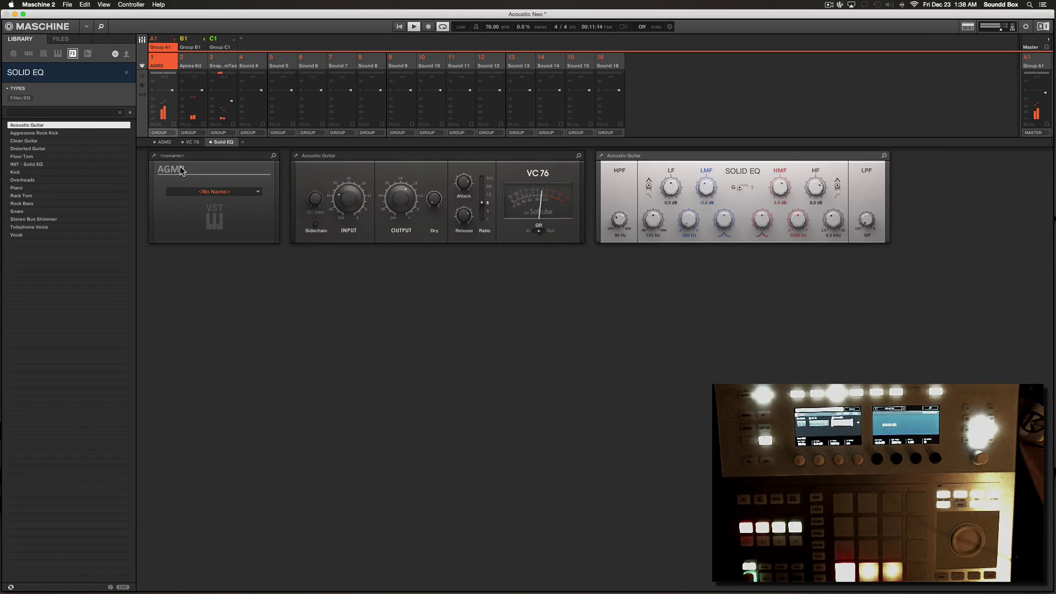
pyautogui.press('space')
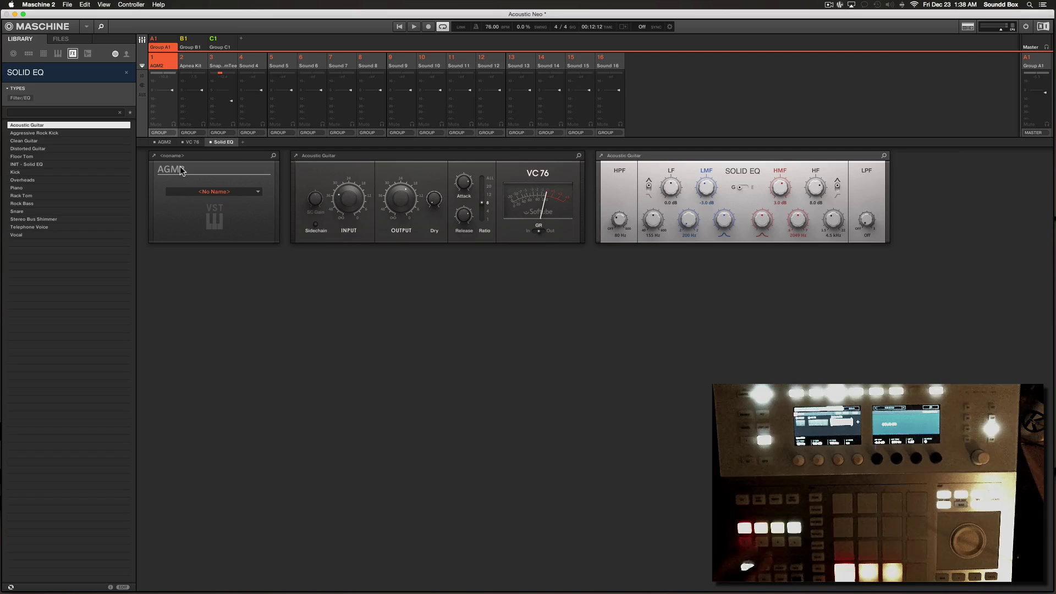
# Step: Return to the arrangement, select the TAKE 2 scene and audition Group B1's drum sounds on their own
pyautogui.press('super+m')
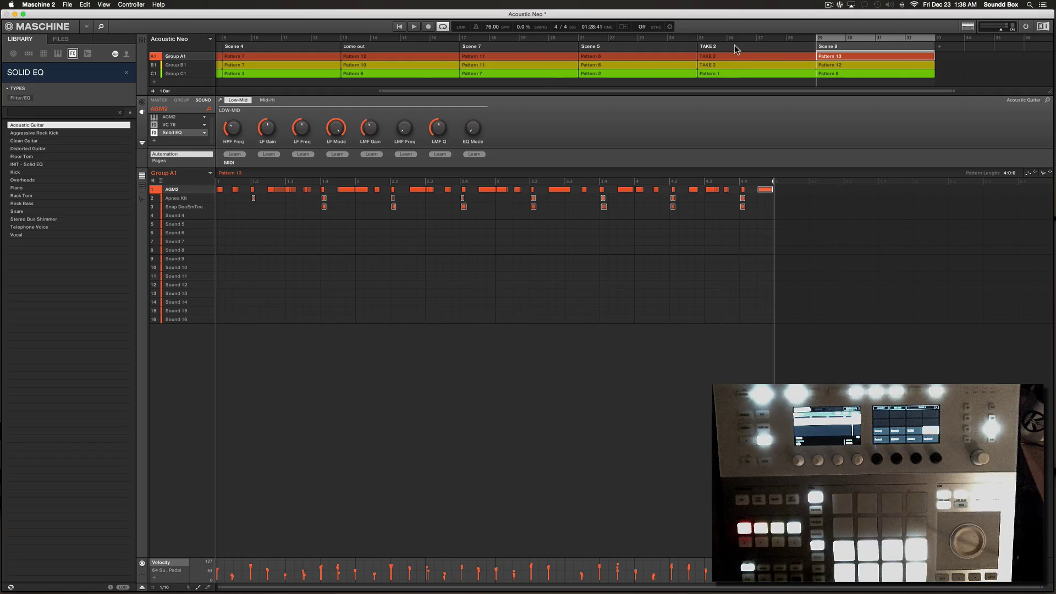
pyautogui.click(727, 44)
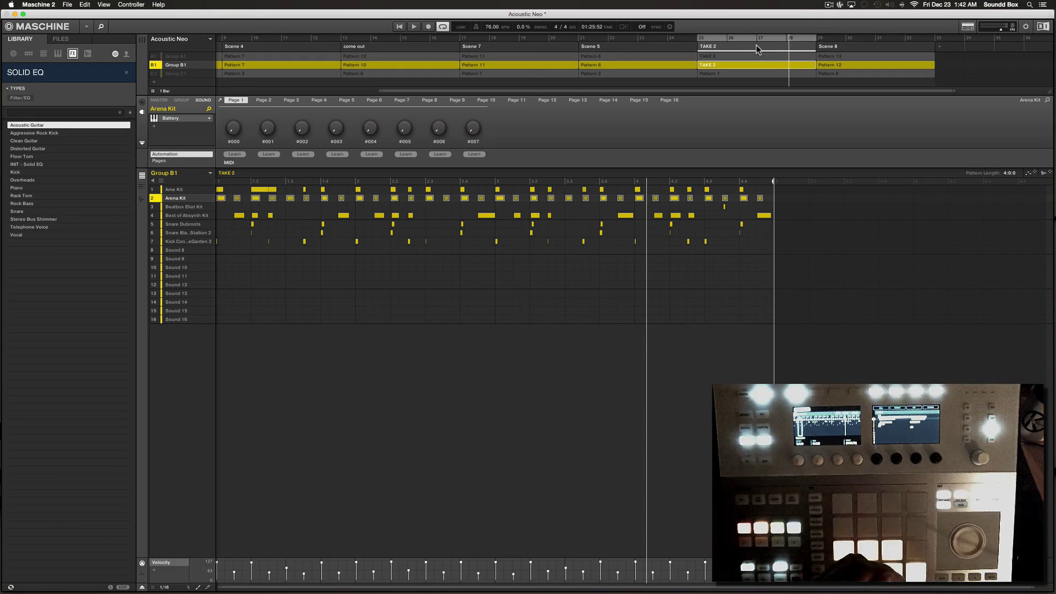
pyautogui.press('space')
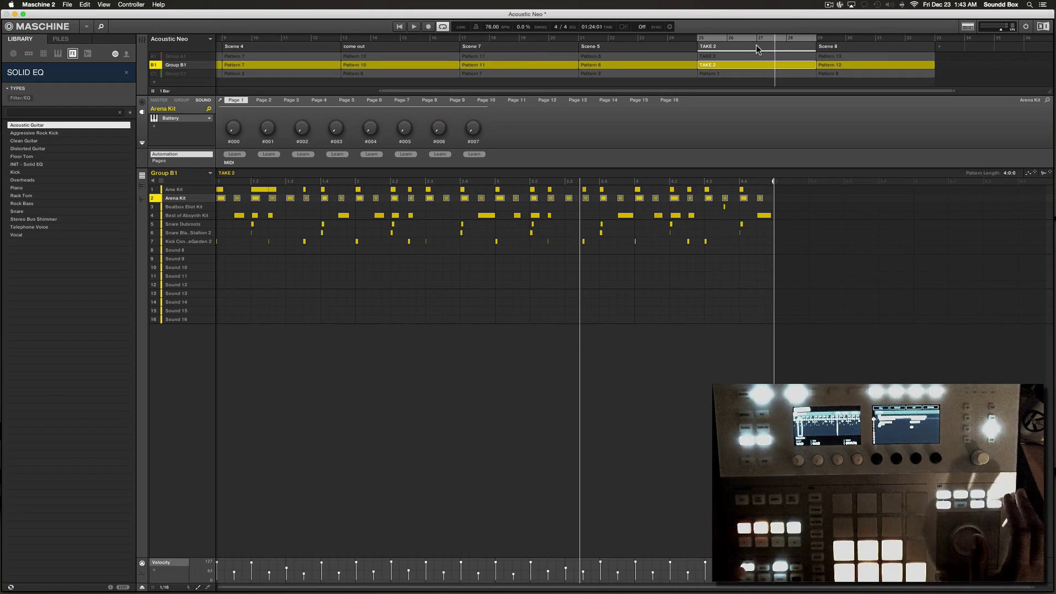
pyautogui.press('space')
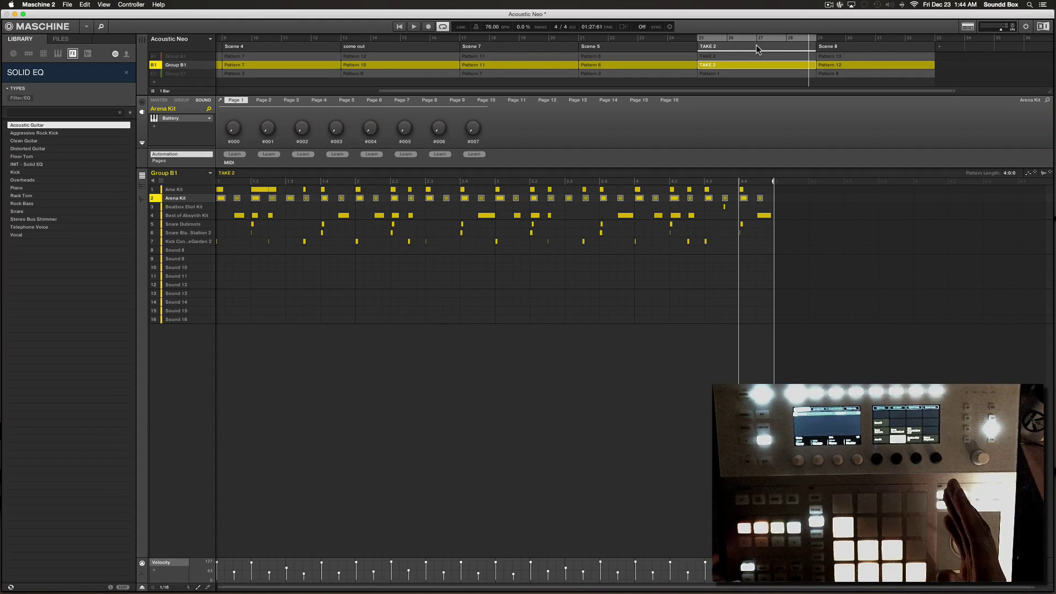
pyautogui.press('space')
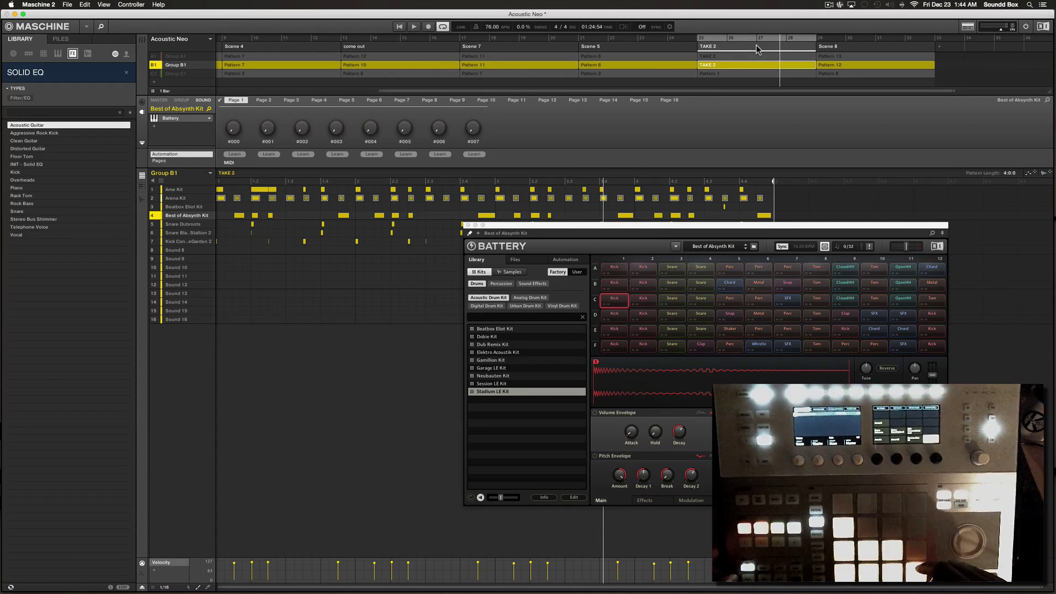
# Step: Record an Alicia's Keys piano part on the Dry sound of Group C1 in the TAKE 2 scene's Pattern 1
pyautogui.press('space')
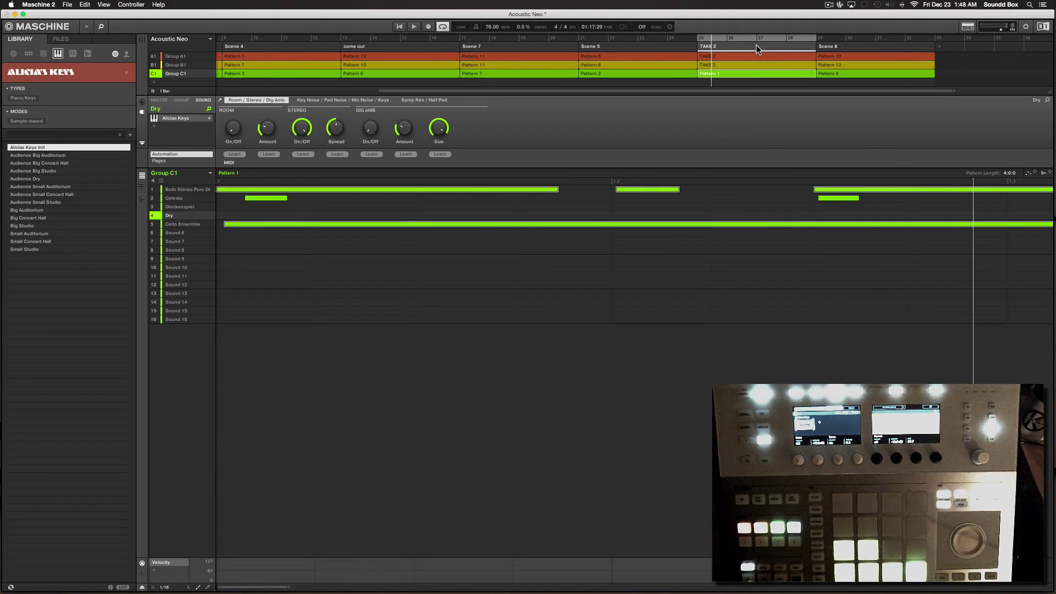
pyautogui.press('space')
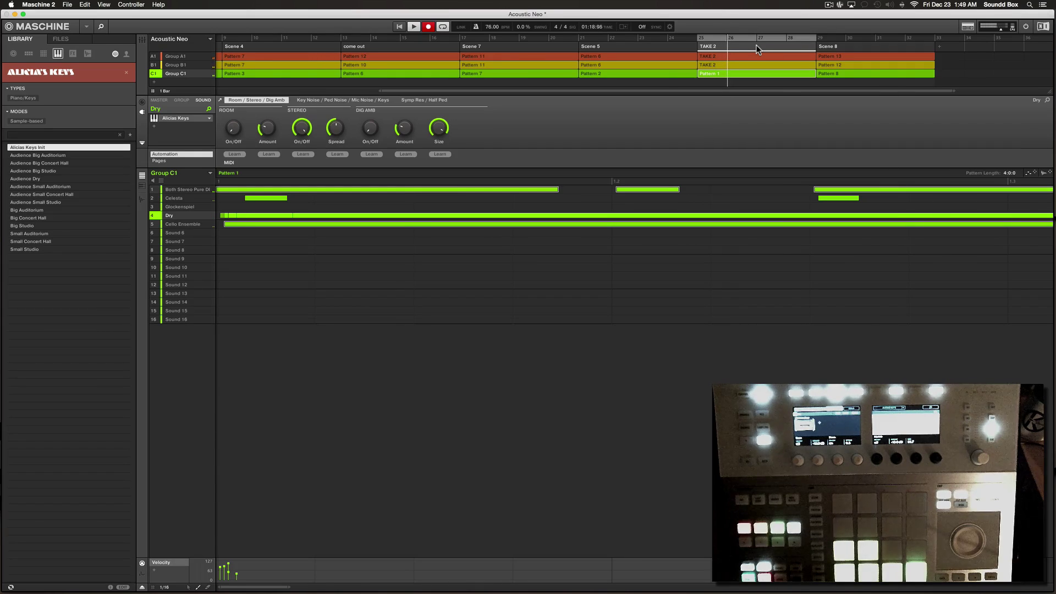
pyautogui.press('space')
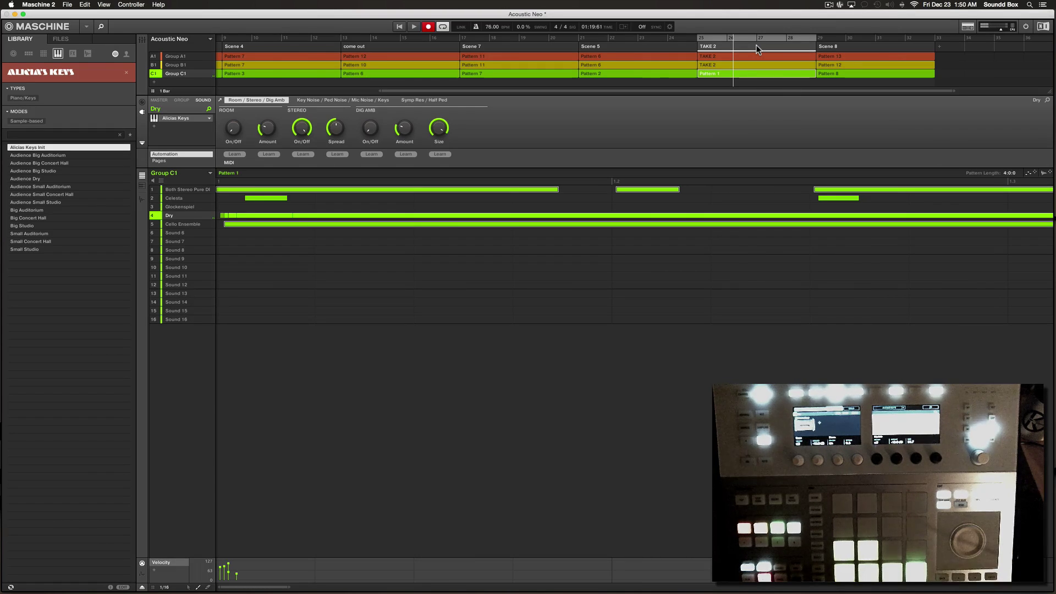
pyautogui.press('space')
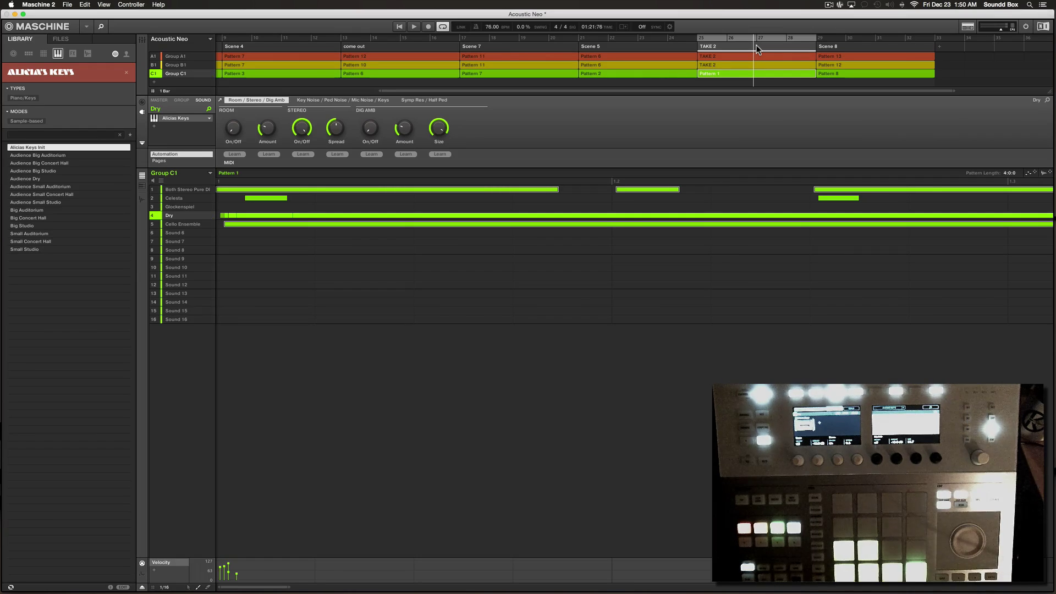
pyautogui.press('space')
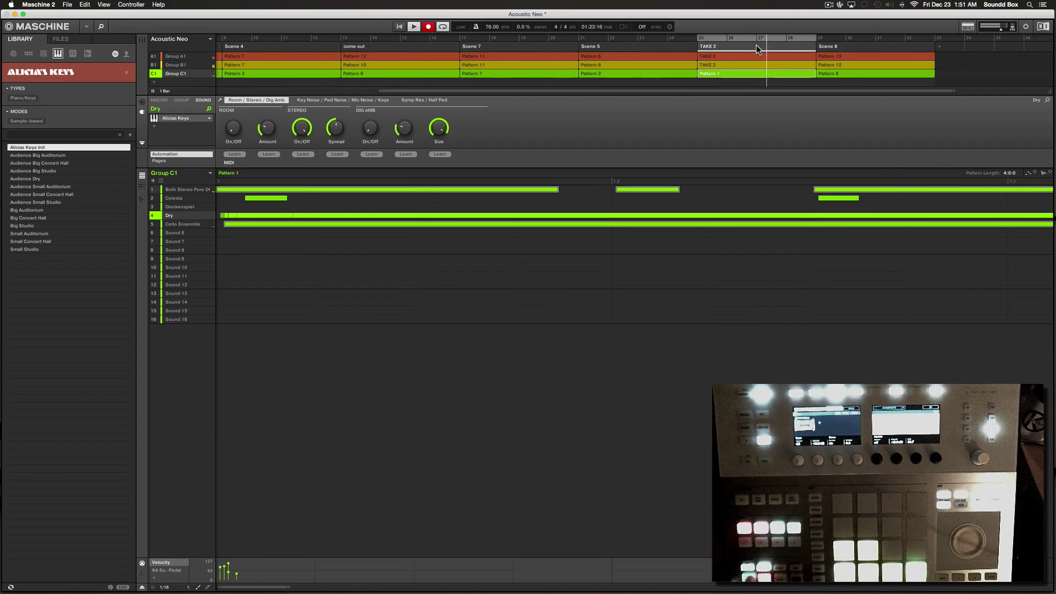
pyautogui.press('space')
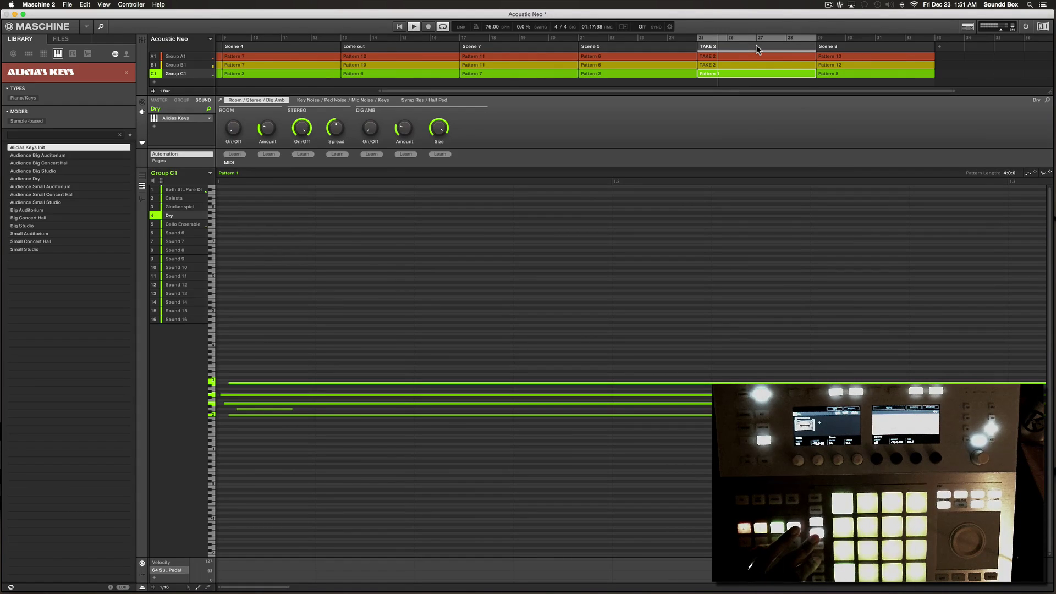
# Step: Play back the TAKE 2 scene, checking Group C1's levels in the mixer and the Dry piano notes in the pattern editor
pyautogui.press('super+m')
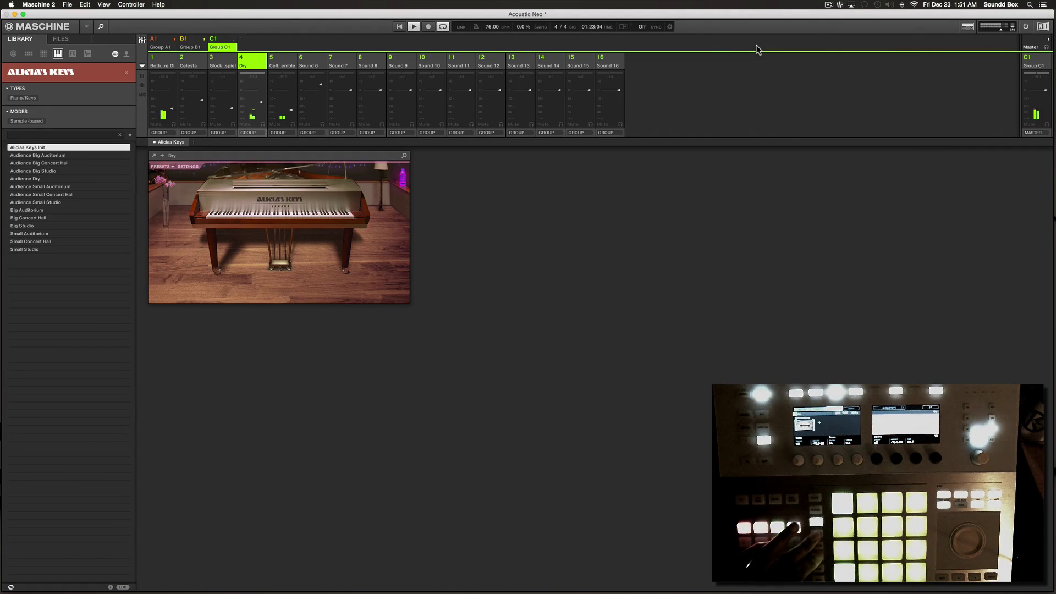
pyautogui.press('super+m')
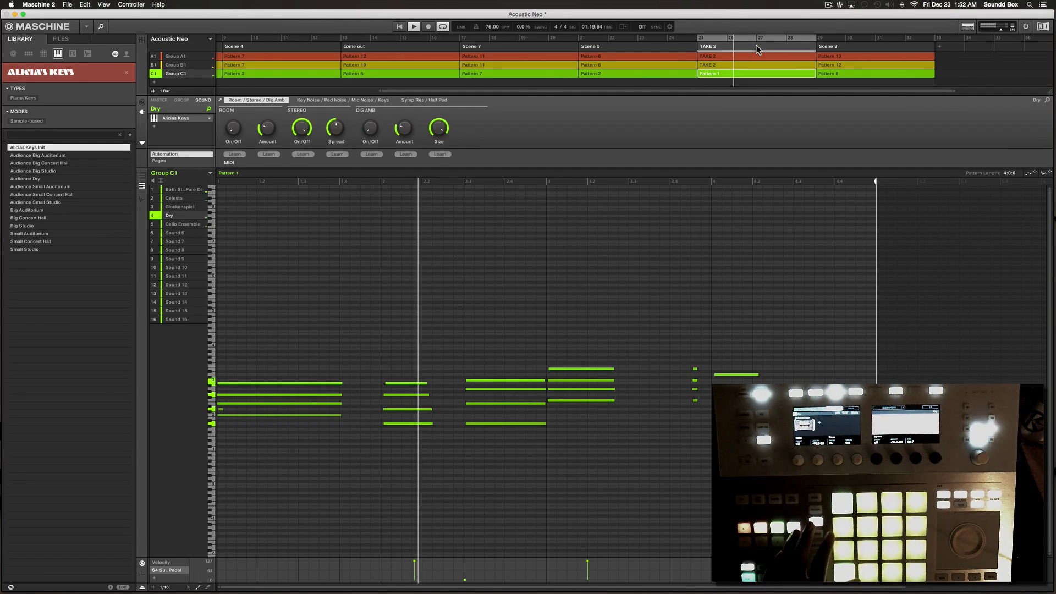
pyautogui.press('space')
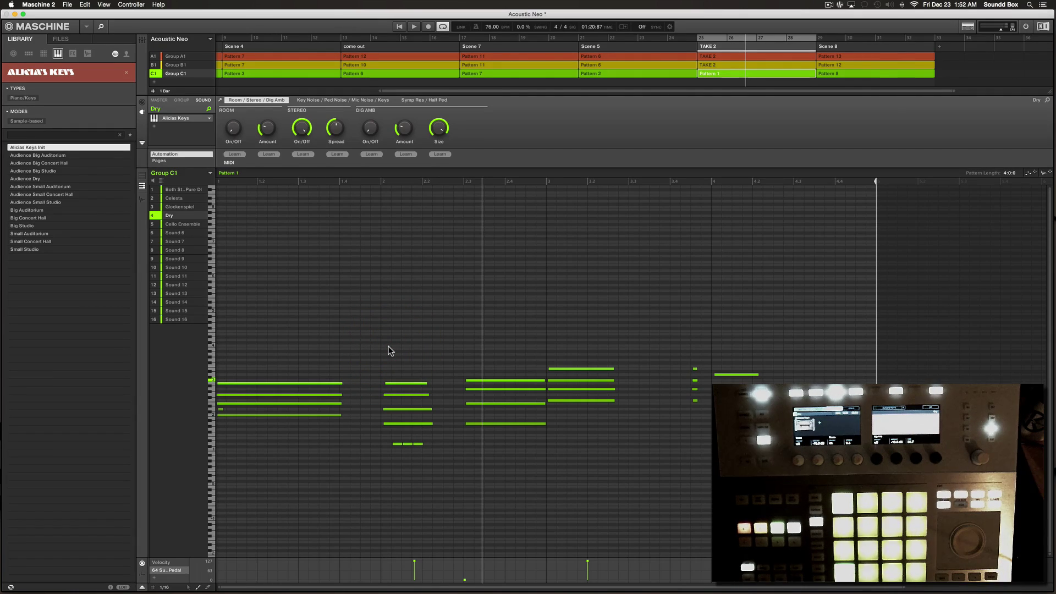
# Step: Undo the extra low notes on the Dry sound and shift the chord at bar 2 slightly earlier onto the beat, saving the project
pyautogui.press('super+z')
pyautogui.moveTo(386, 457); pyautogui.dragTo(415, 350)
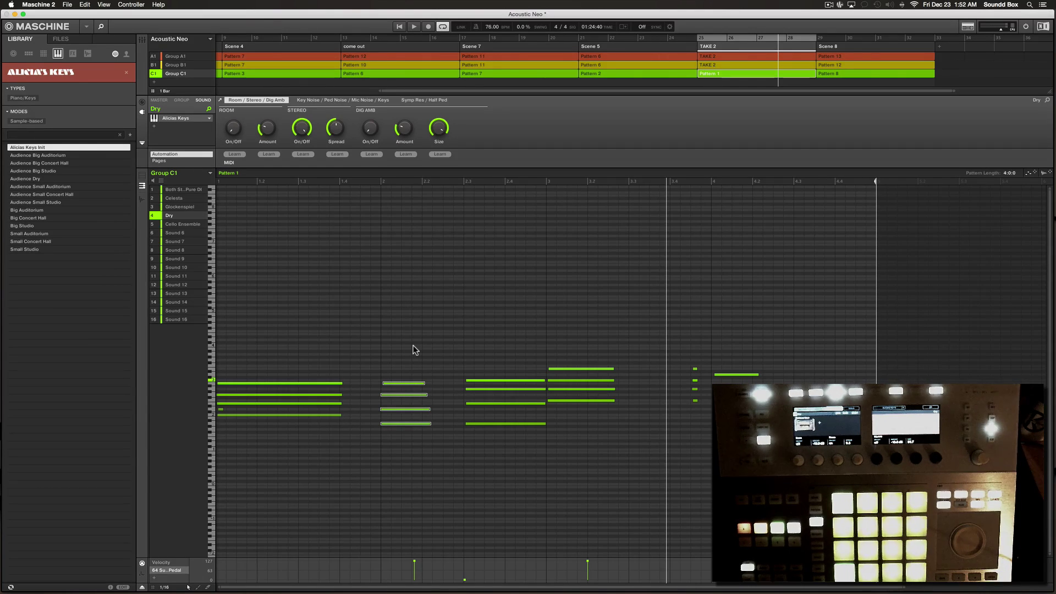
pyautogui.press('super+s')
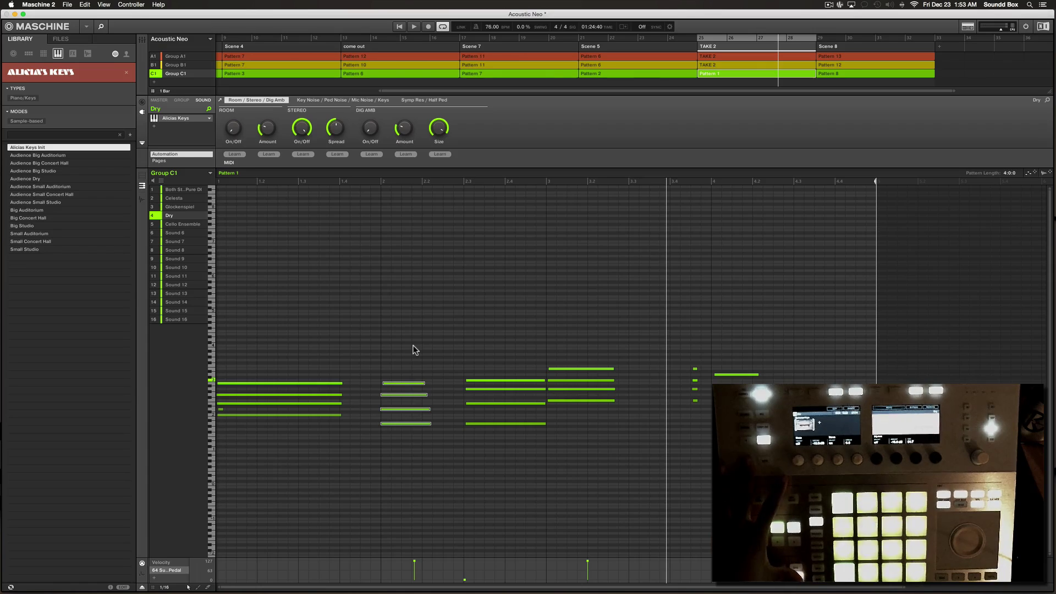